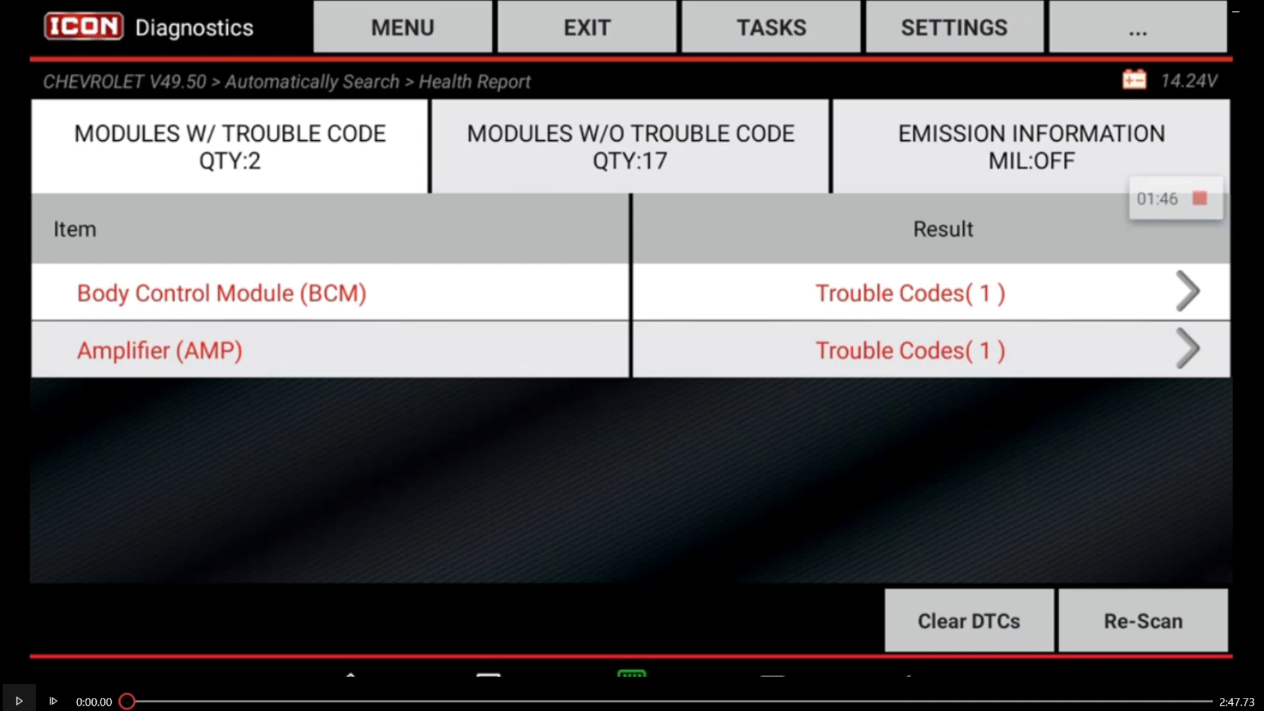
Show the health report's options menu via the '...' button at top right.
{"action": "left_click", "coordinate": [1138, 28]}
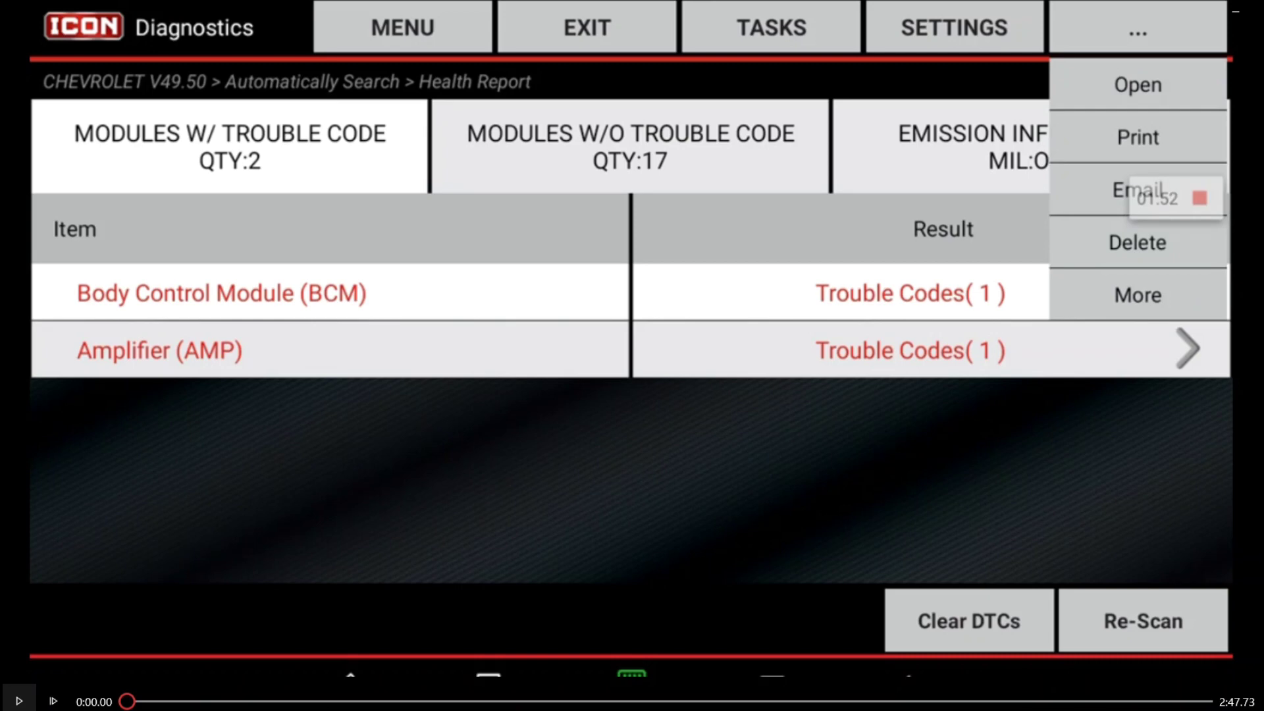
Print the Silverado health report with the report type set to PRE-REPAIR REPORT.
{"action": "left_click", "coordinate": [1137, 138]}
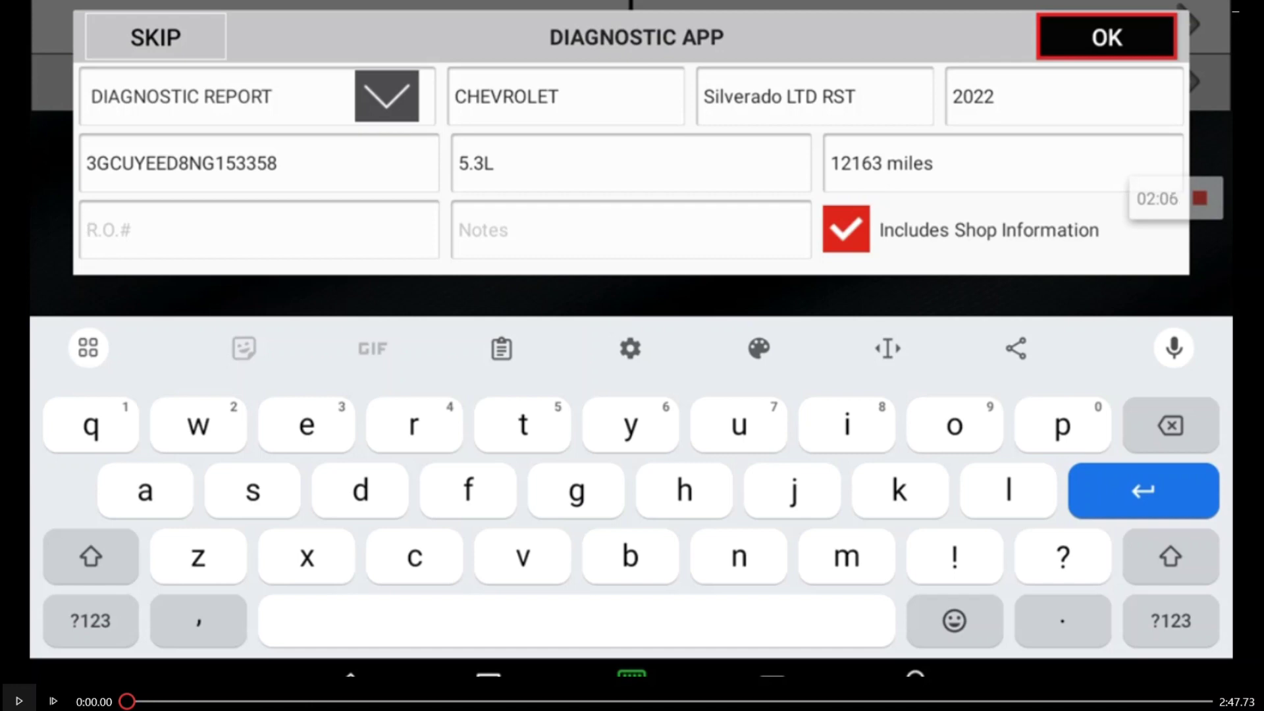
{"action": "left_click", "coordinate": [387, 95]}
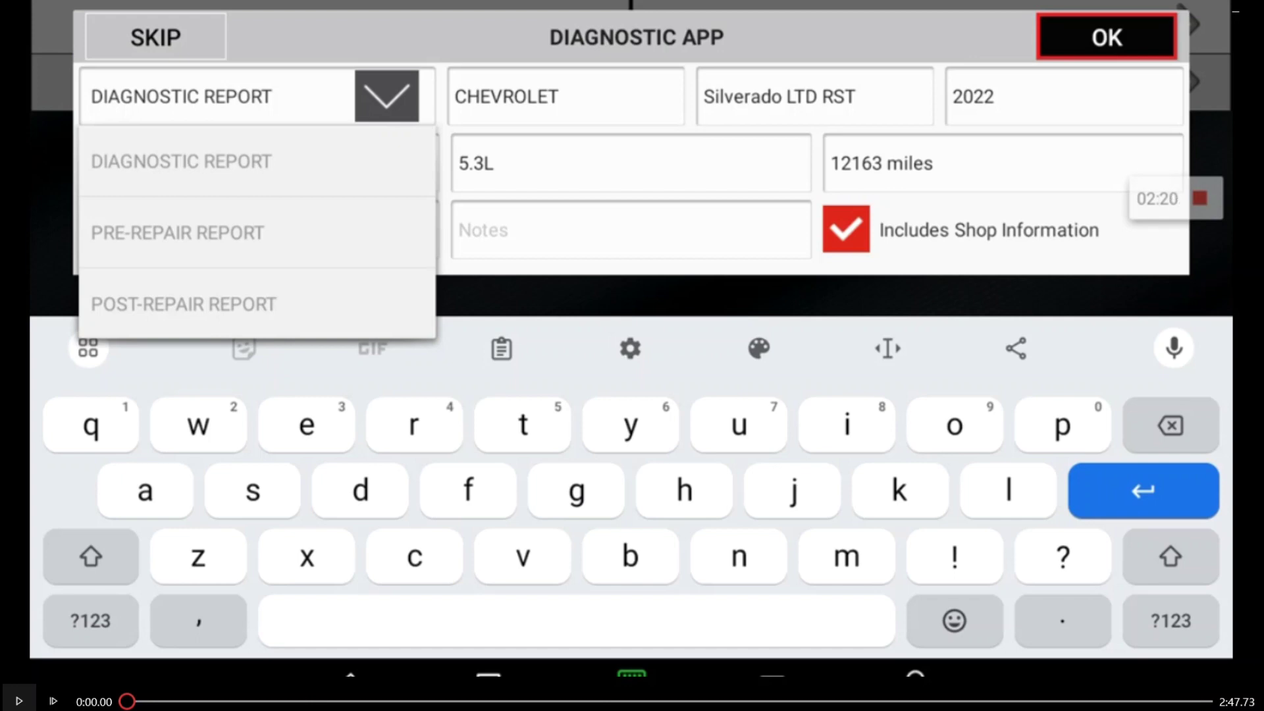
{"action": "left_click", "coordinate": [178, 232]}
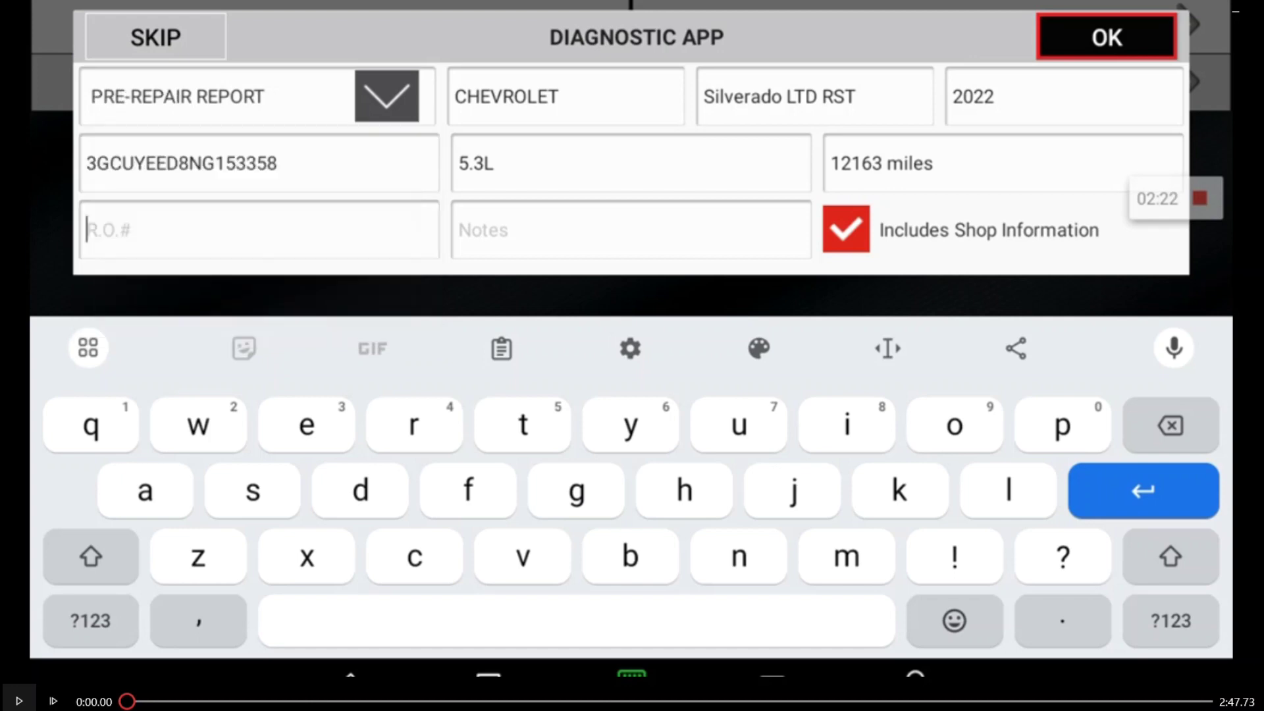
Confirm the pre-repair report details so the diagnostic report saves and prints.
{"action": "left_click", "coordinate": [1106, 37]}
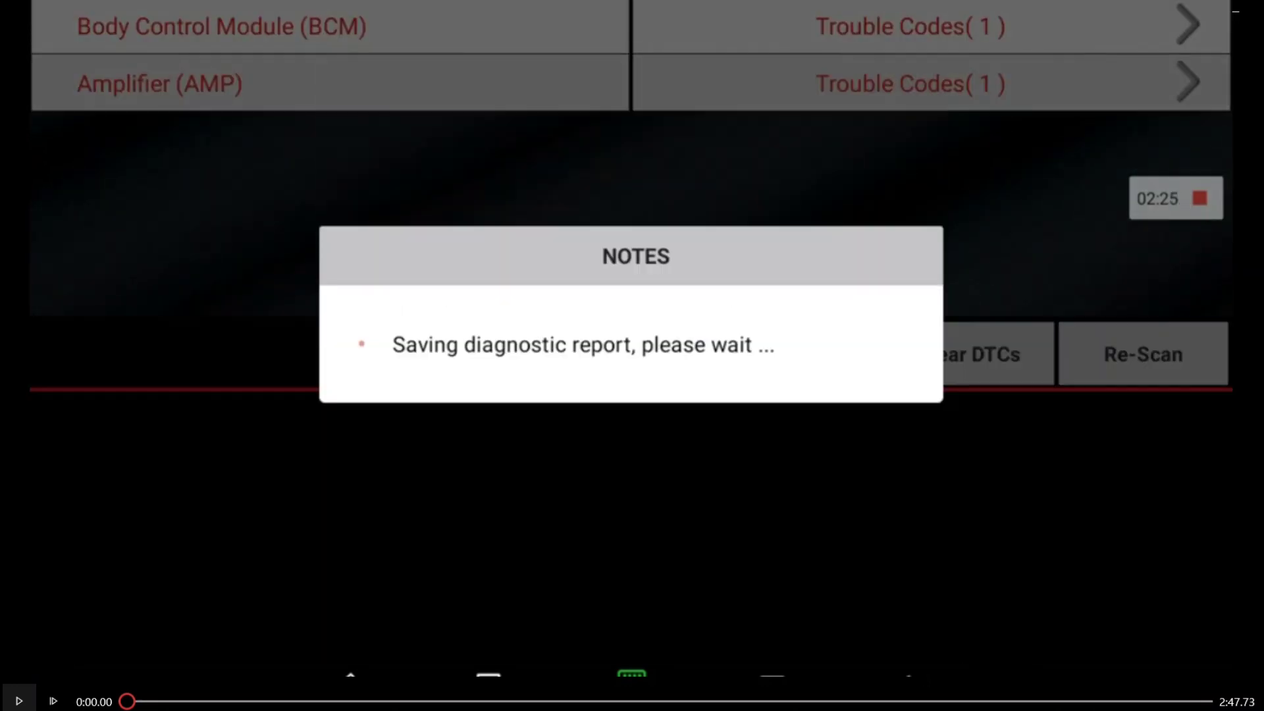